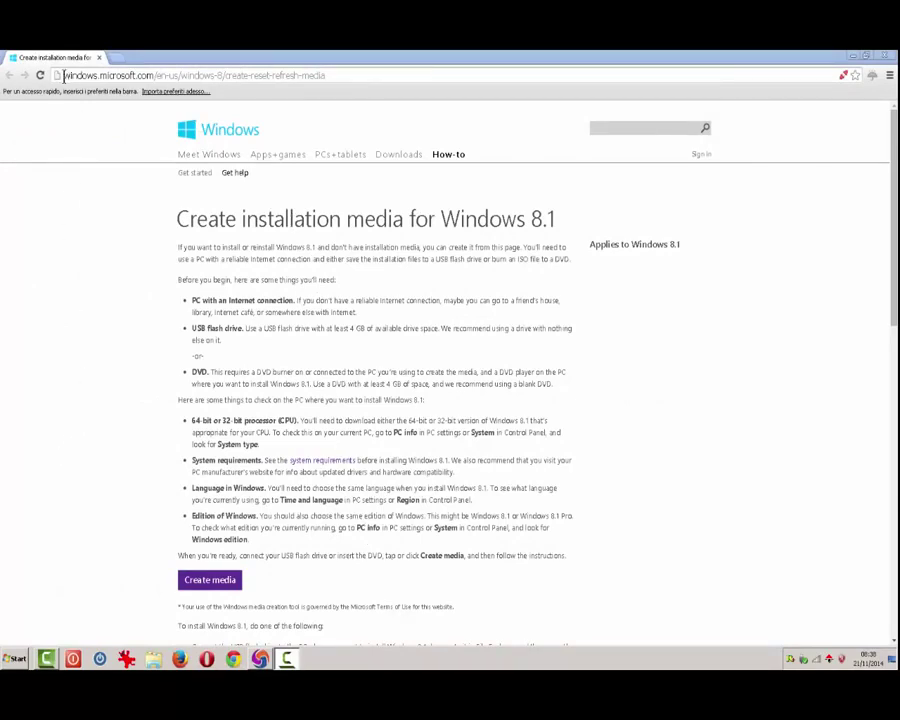
drag(64, 75, 362, 81)
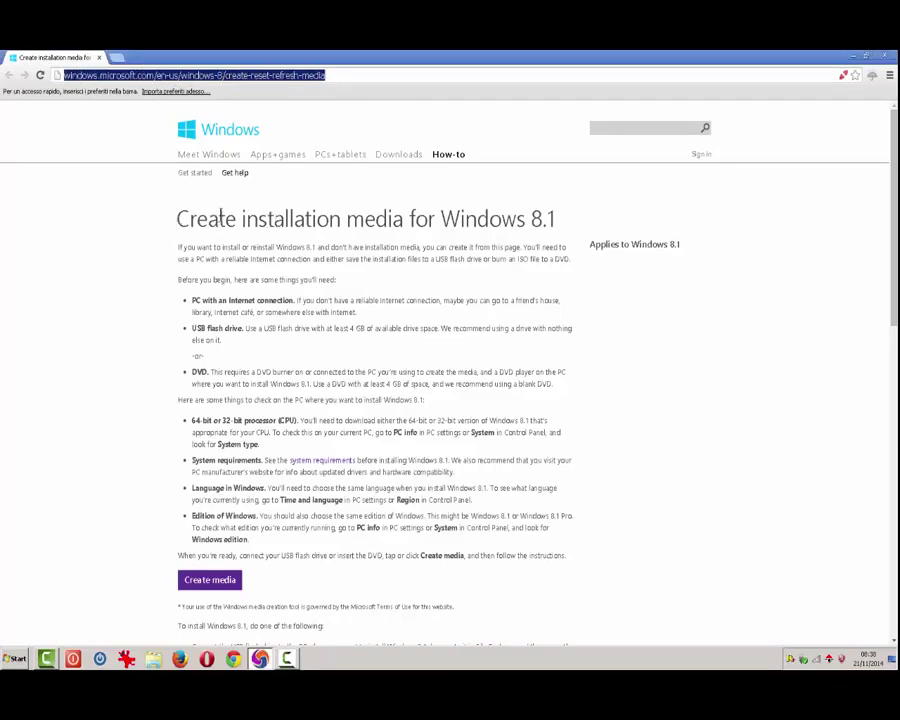
click(176, 222)
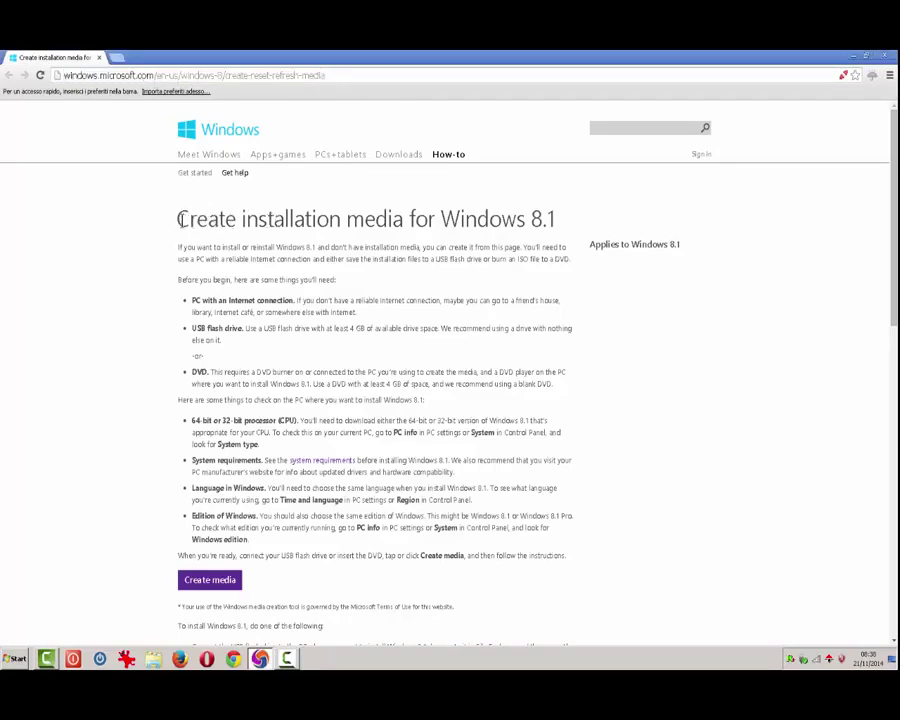
drag(178, 220, 556, 222)
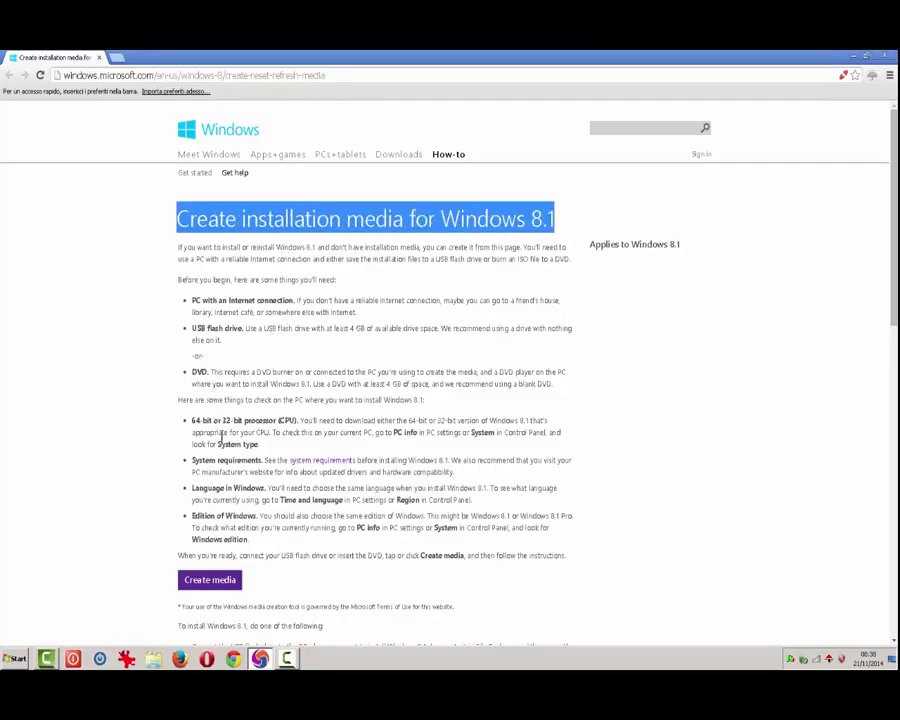
Download the Windows 8.1 media creation tool from this page and save mediacreationtool.exe to the Desktop
drag(895, 275, 884, 330)
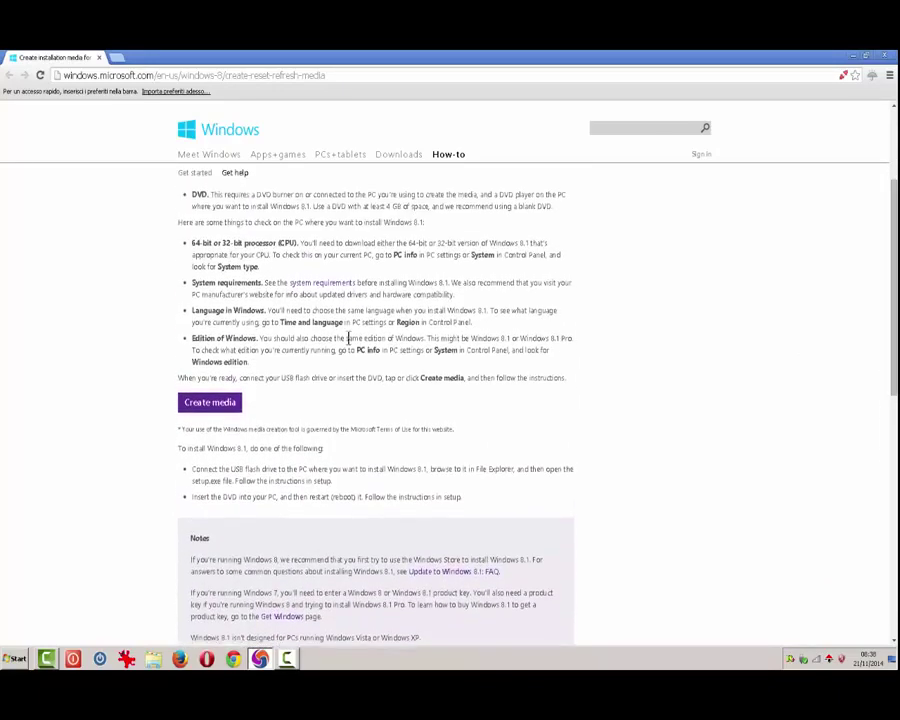
click(203, 407)
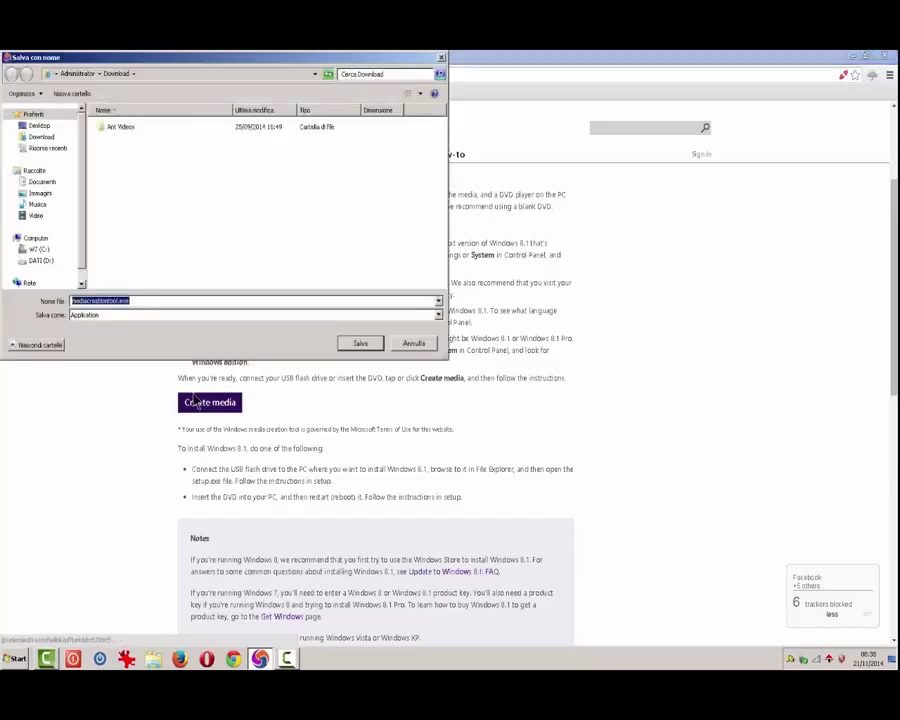
click(40, 127)
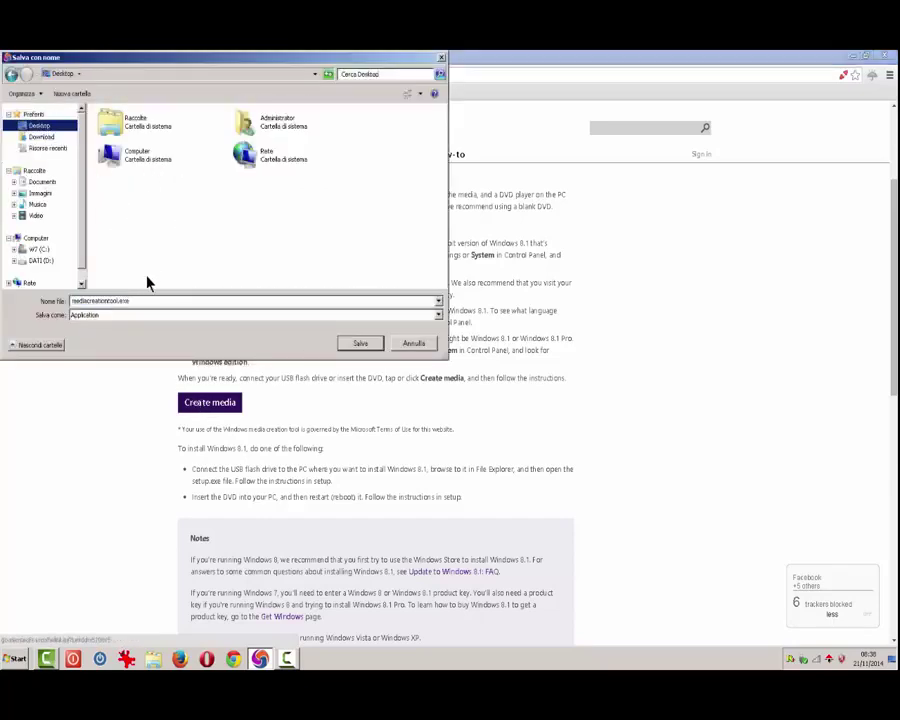
click(360, 344)
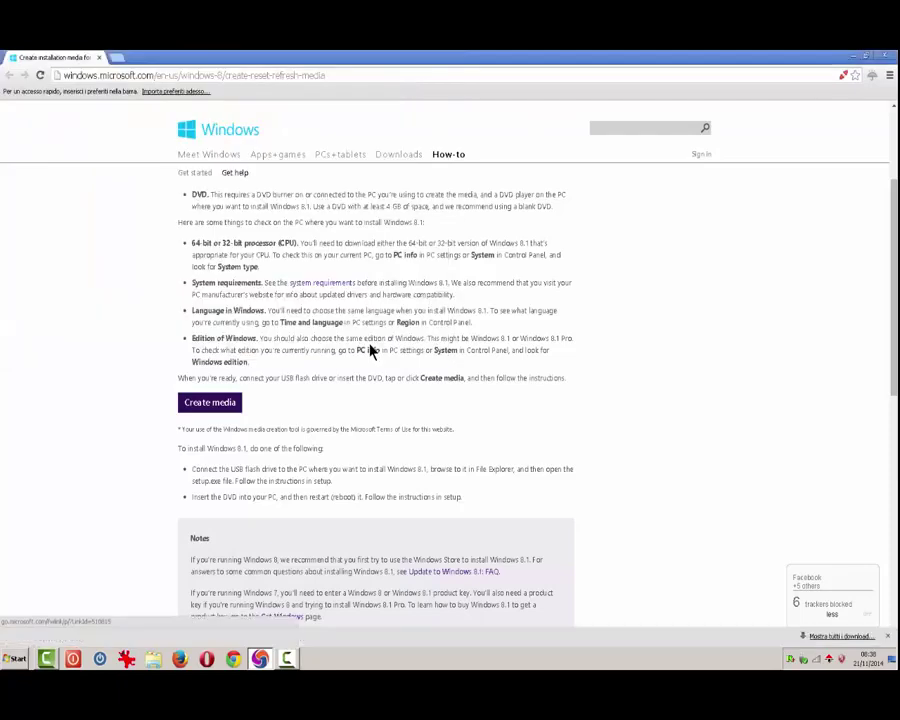
Minimize the browser, move mediacreationtool.exe to the middle of the desktop and run it, accepting the security warning
click(854, 58)
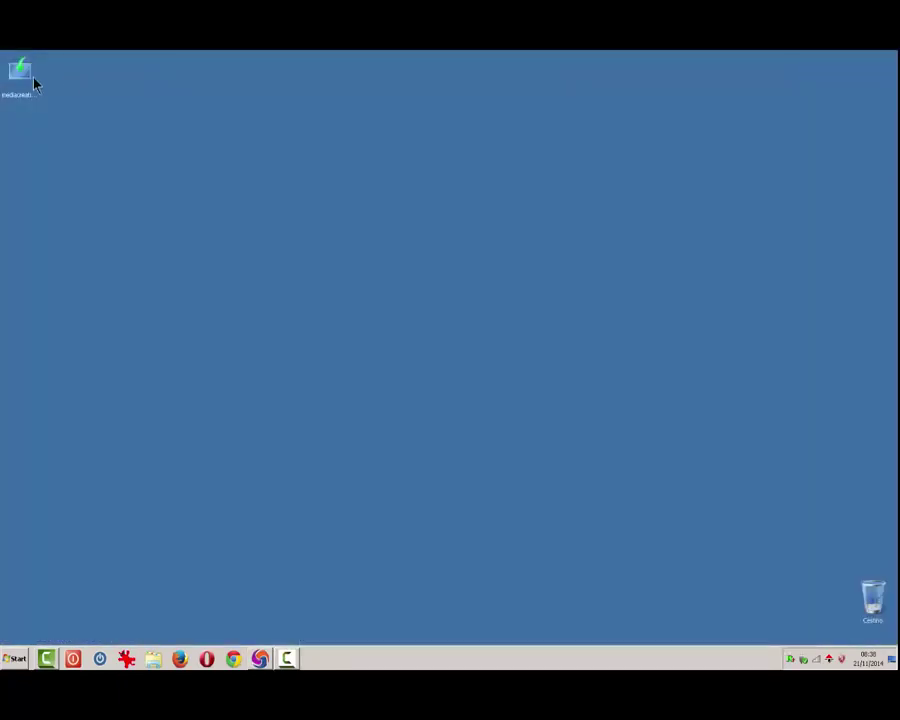
drag(33, 84, 418, 375)
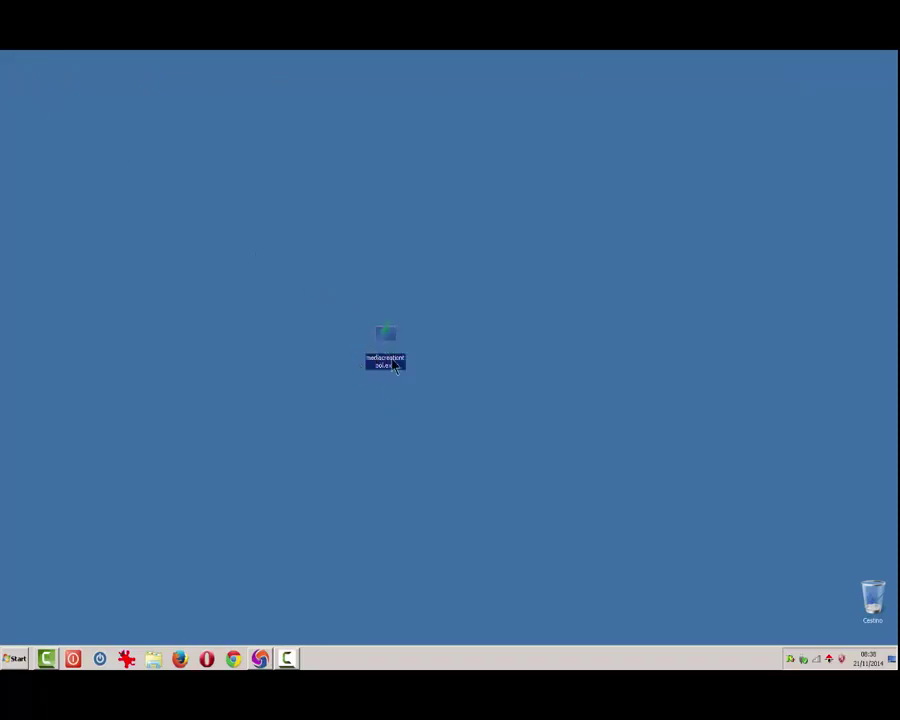
double_click(393, 364)
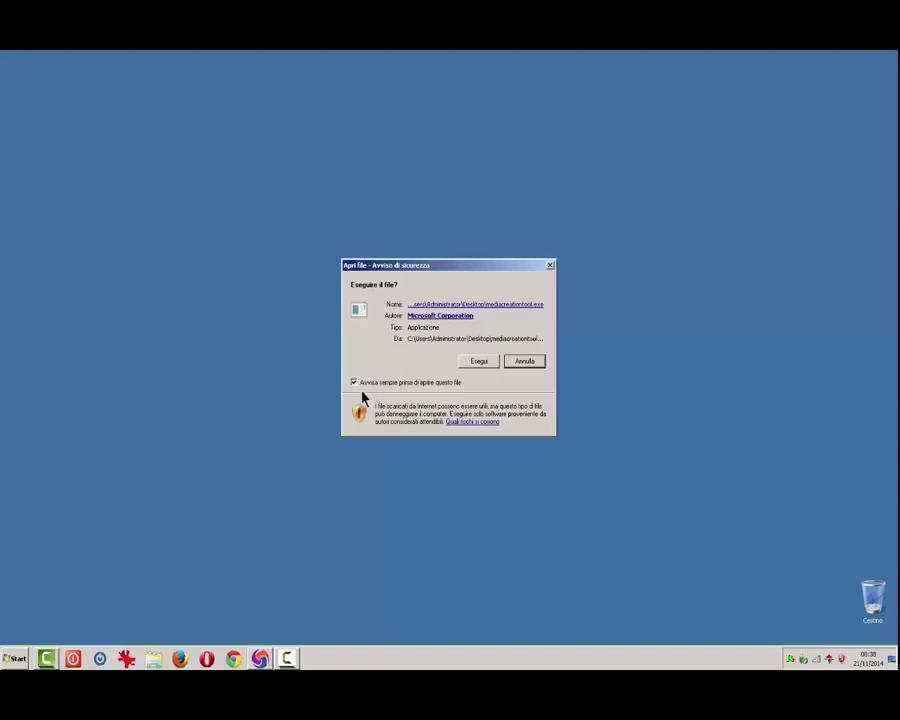
click(477, 361)
click(478, 362)
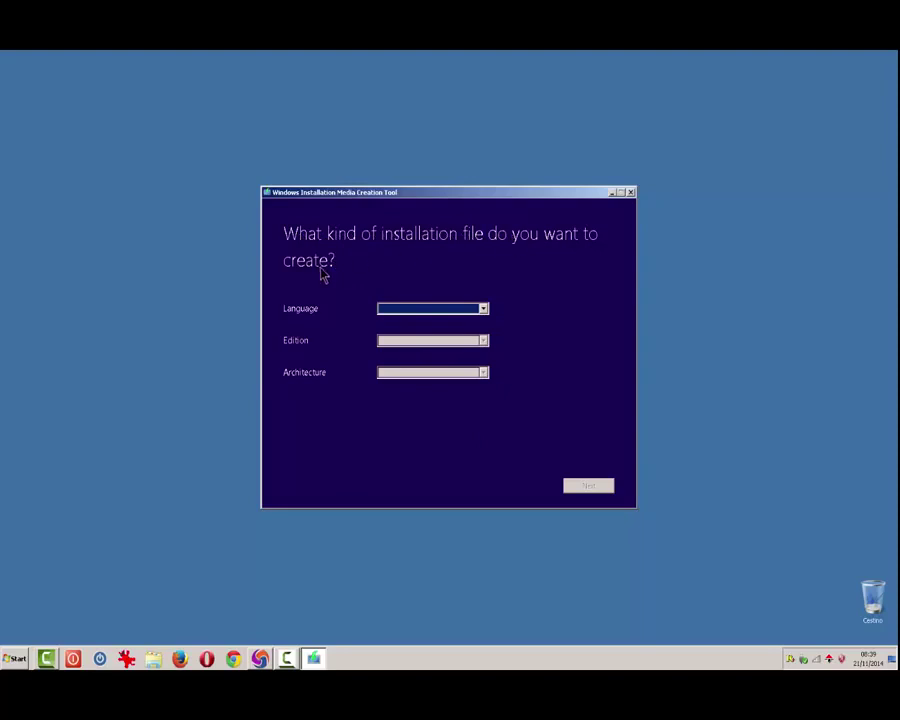
Set the installation file to language italiano - it-it, edition Windows 8.1 Pro and architecture 32-bit (x86), and proceed
click(484, 311)
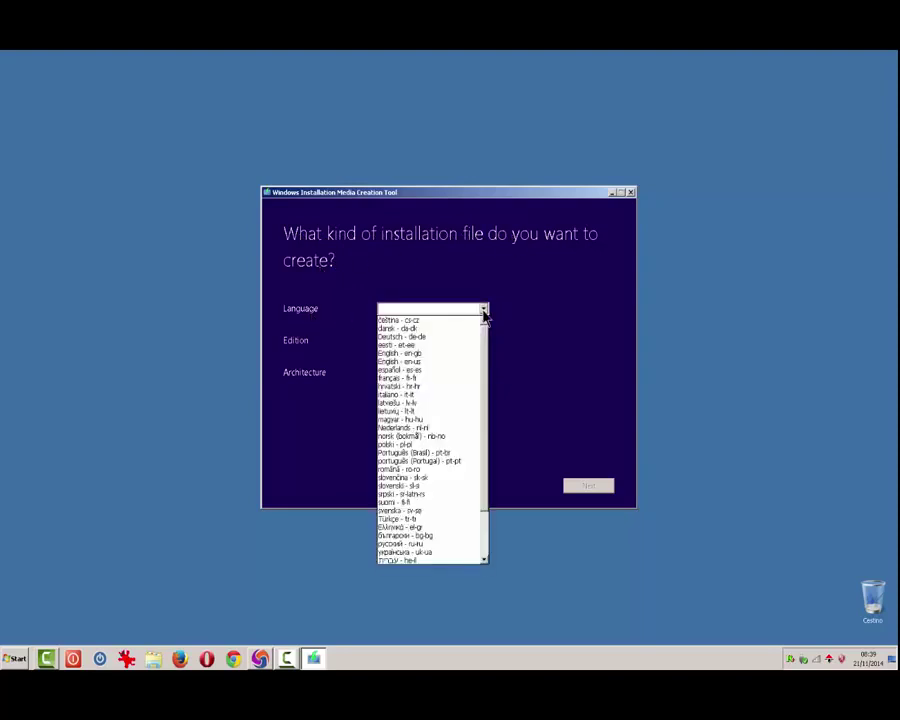
click(398, 394)
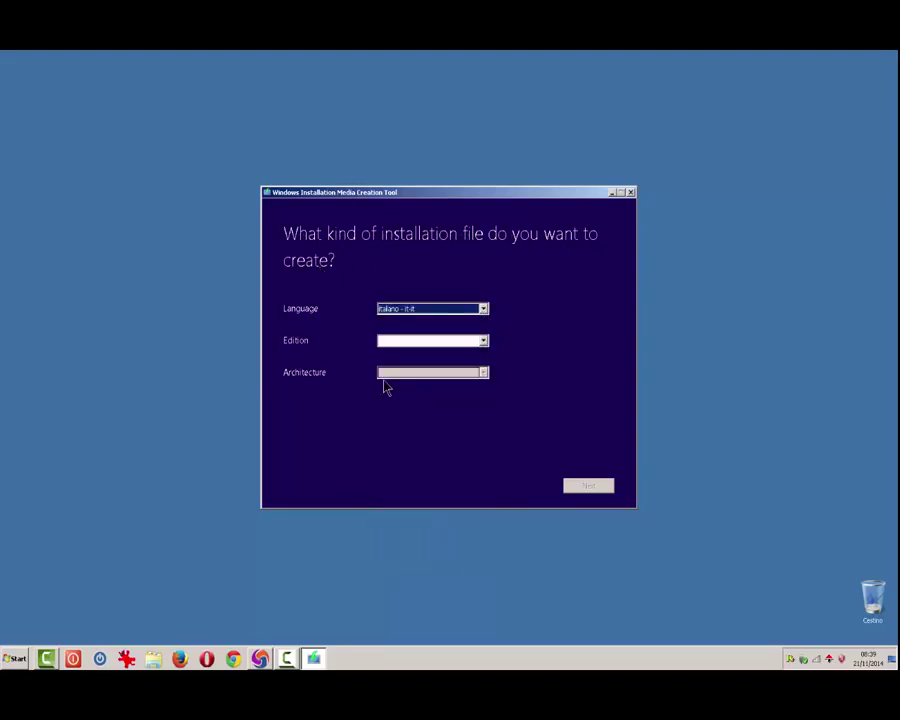
click(486, 345)
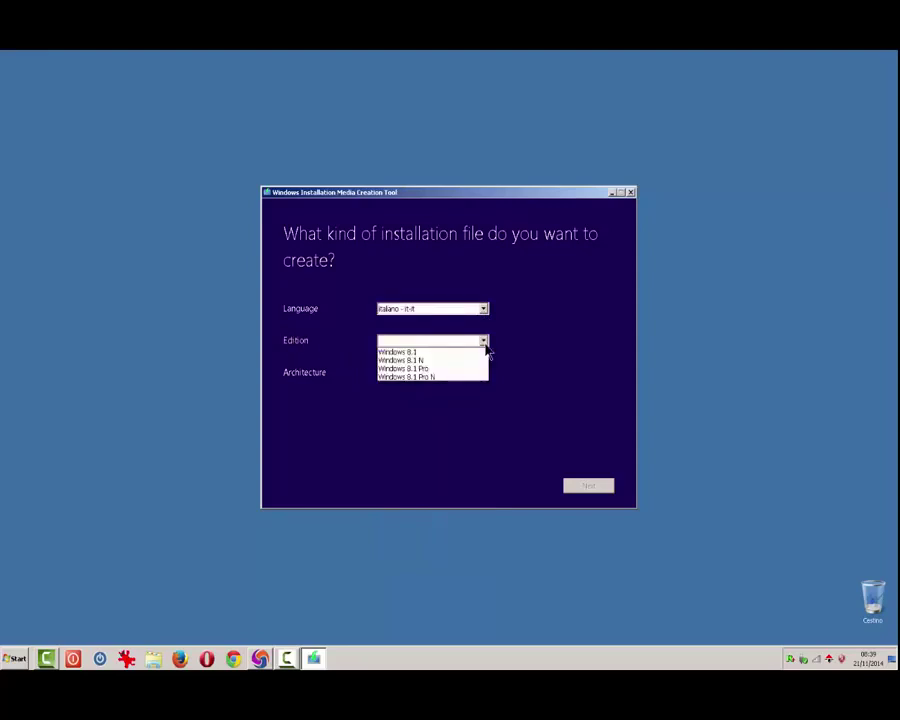
click(413, 369)
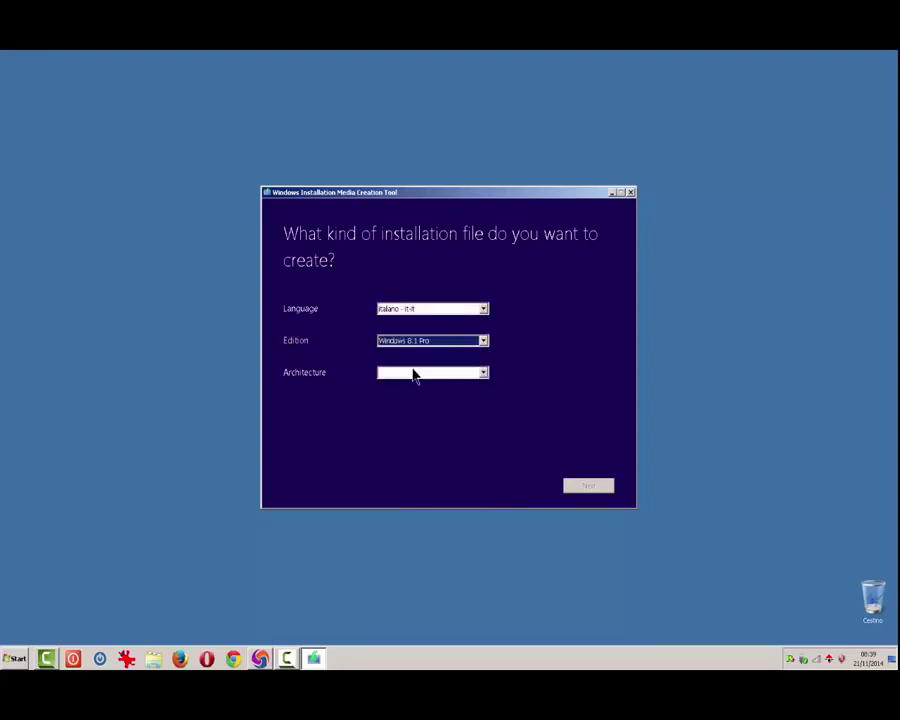
click(483, 374)
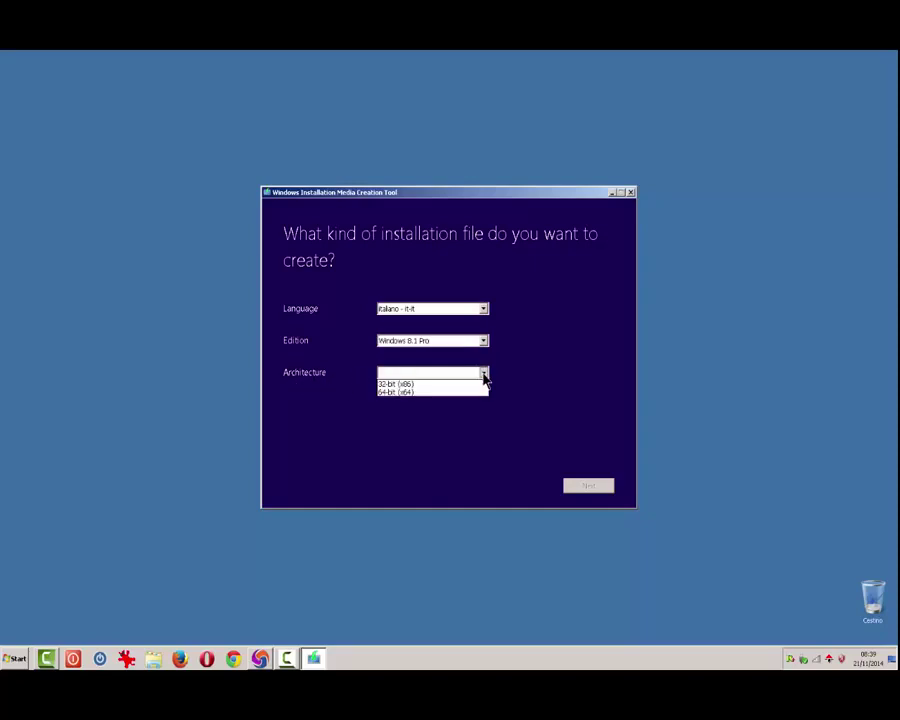
click(402, 385)
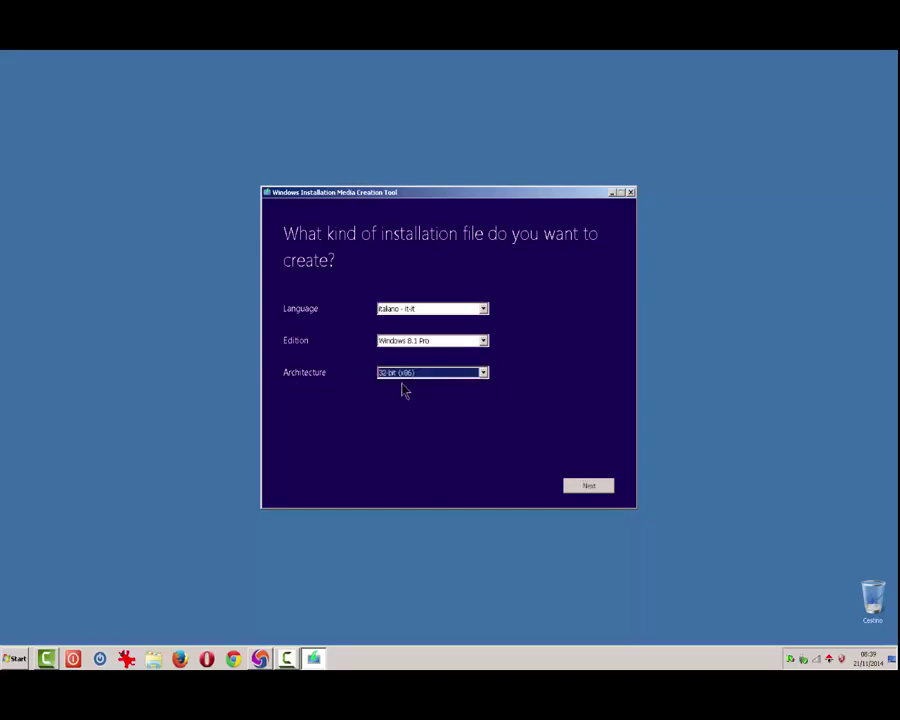
click(588, 487)
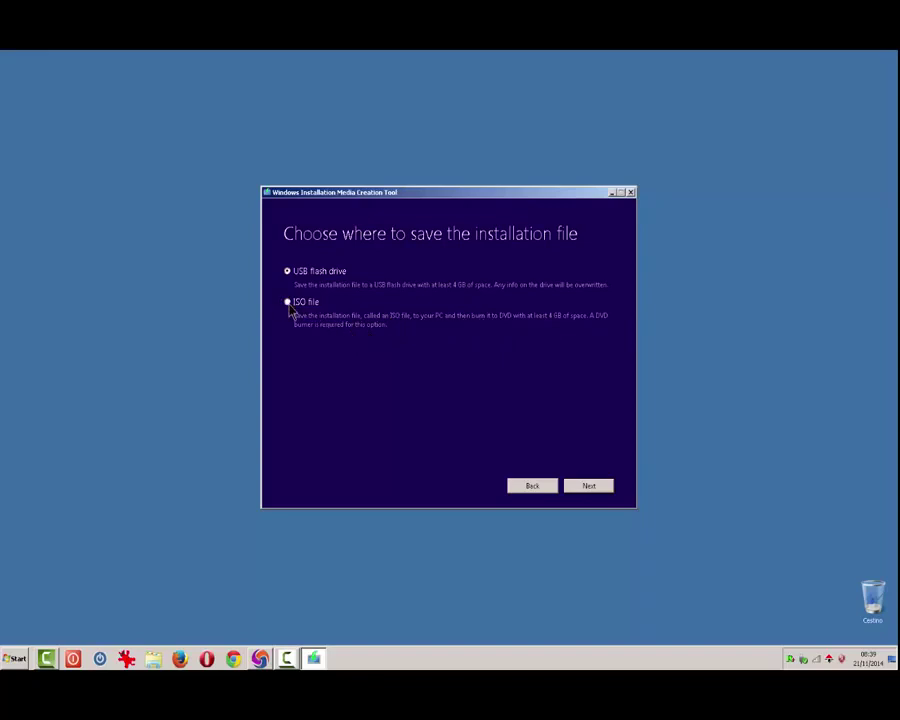
Choose to save the installation as an ISO file and store it on the Desktop as Windows 8.1.iso
click(587, 491)
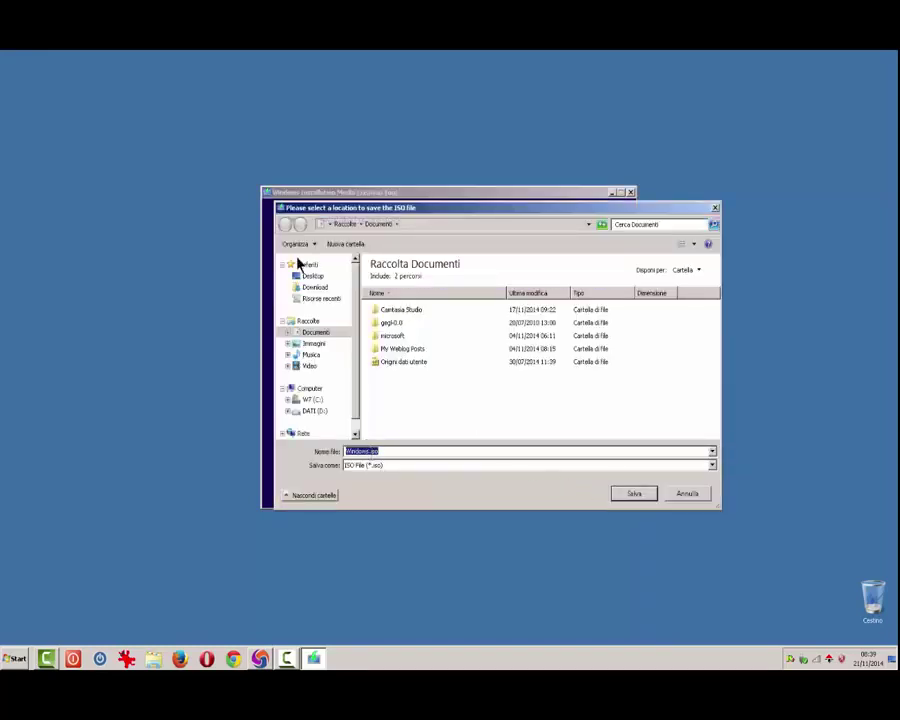
click(313, 276)
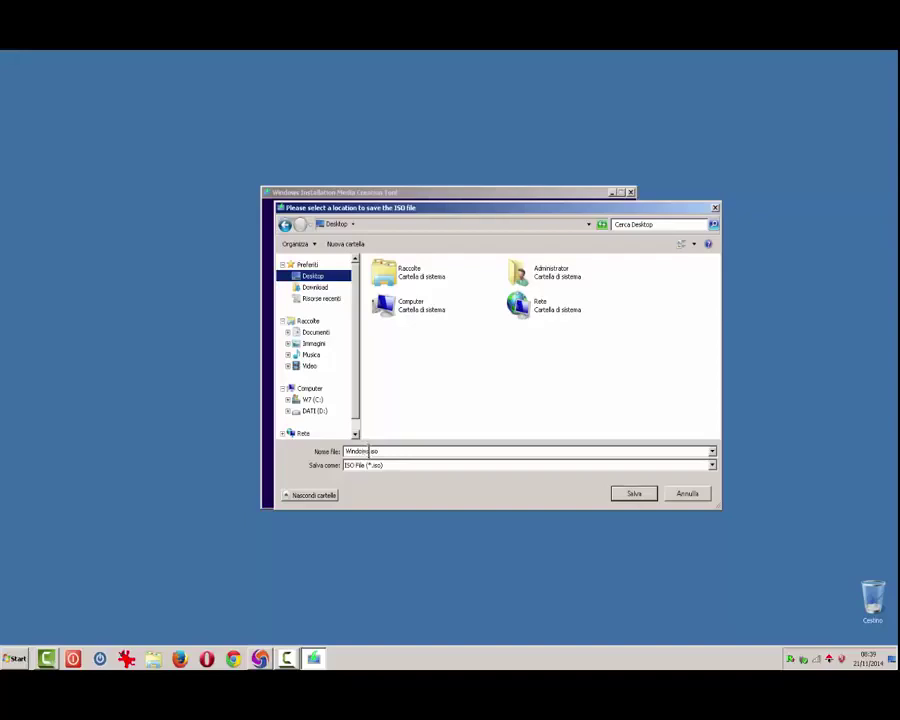
click(362, 451)
click(367, 451)
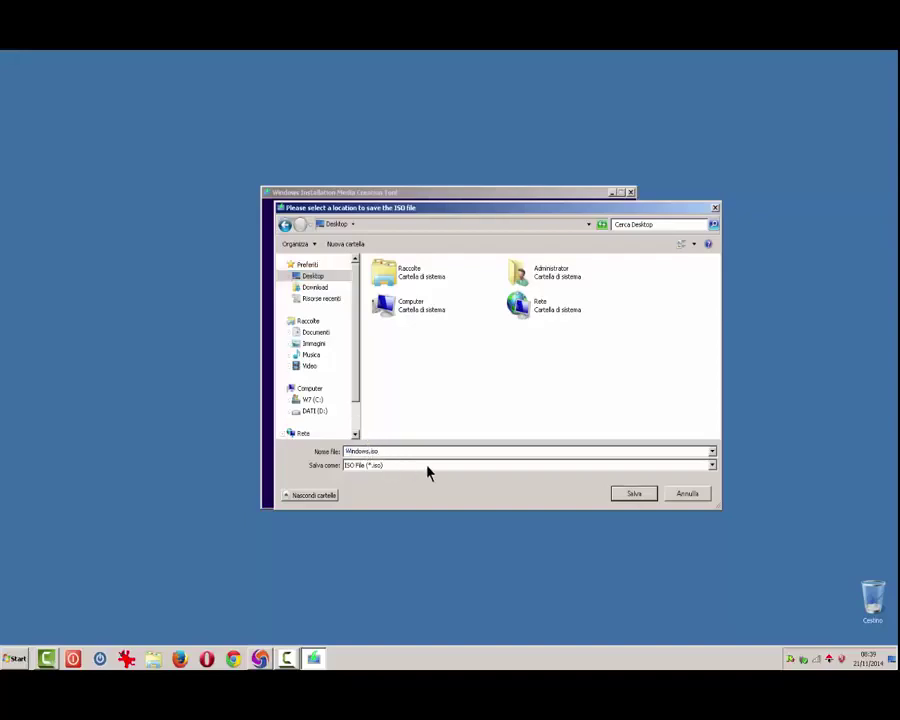
text(8.1)
triple_click(390, 452)
click(631, 497)
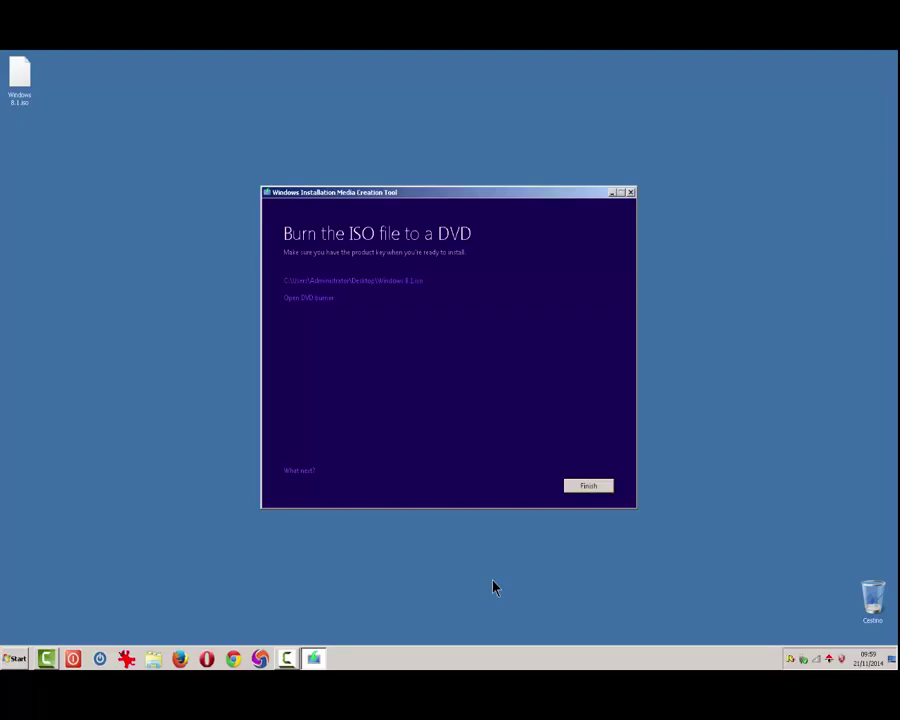
Move the Windows 8.1.iso file away from the desktop's corner and finish the ISO creation without burning a DVD
drag(27, 93, 178, 300)
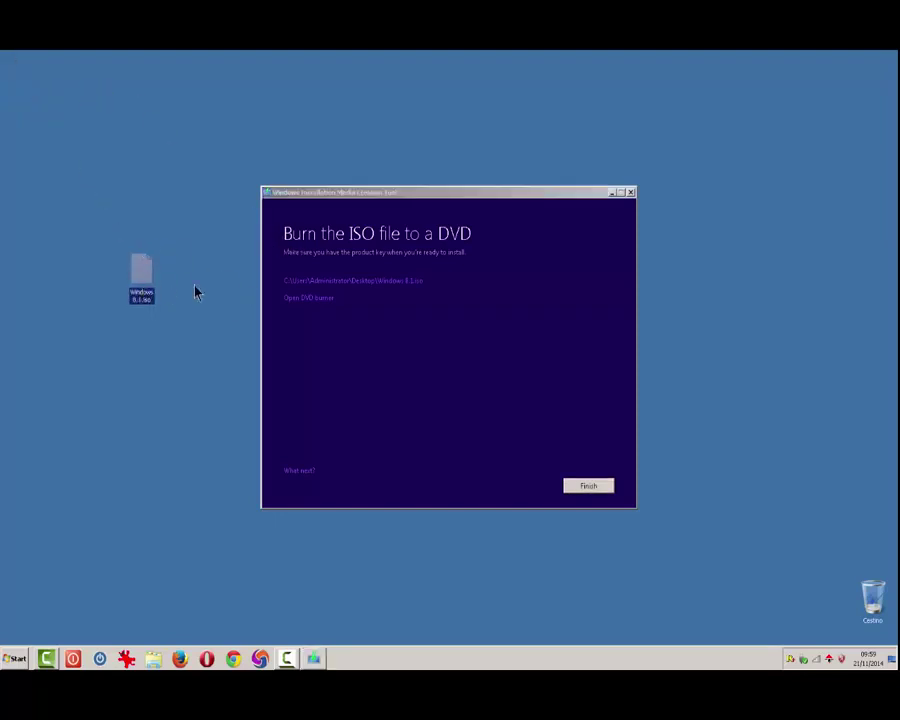
click(474, 313)
click(300, 224)
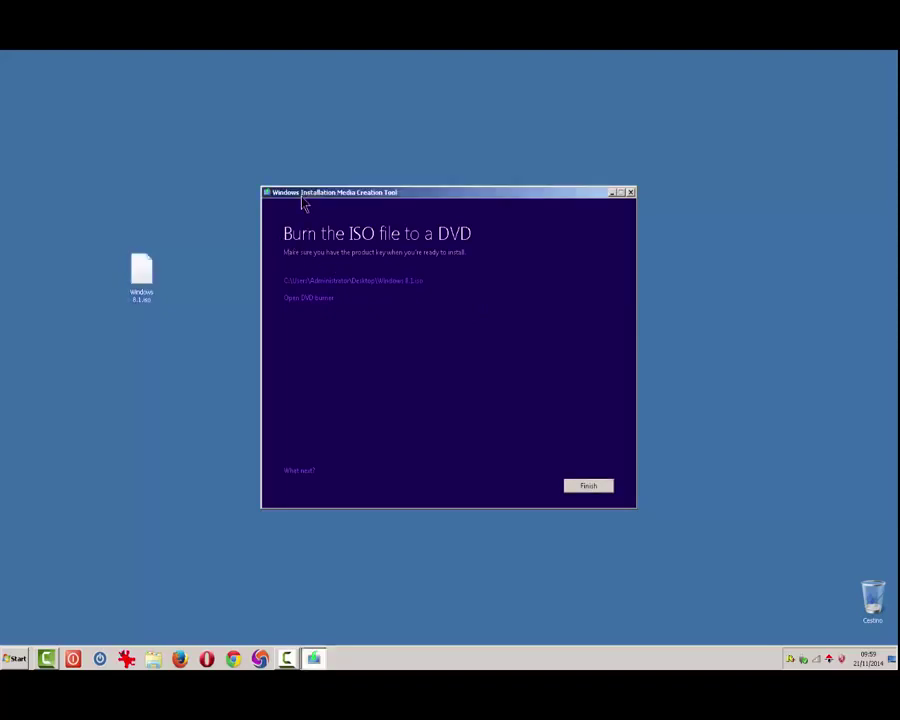
click(588, 486)
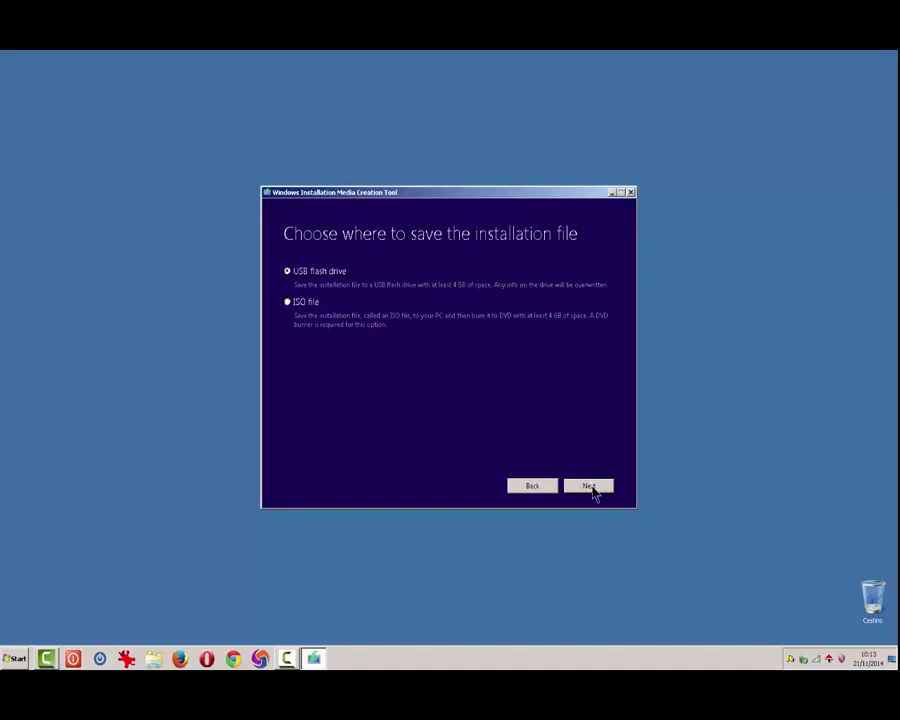
Create the installation media on the USB flash drive G: (ESD-USB), accepting deletion of its files
click(586, 489)
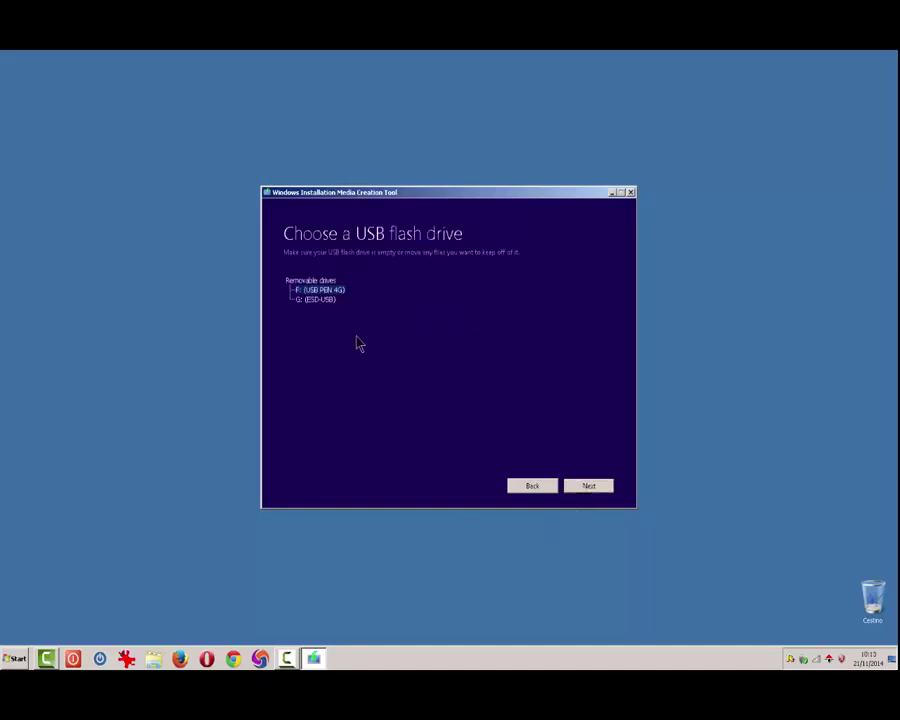
click(323, 304)
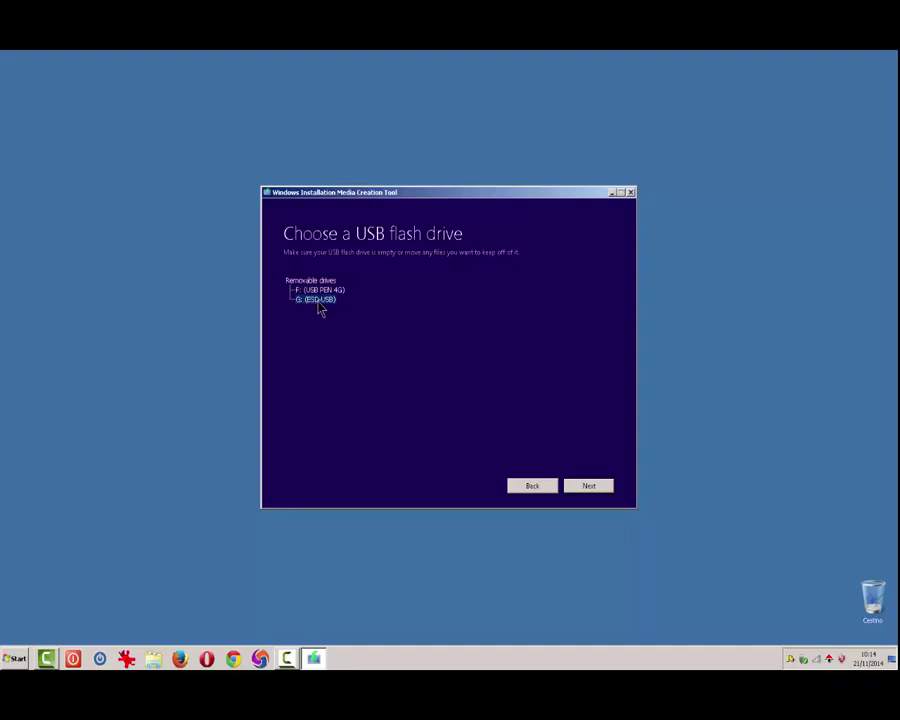
click(586, 487)
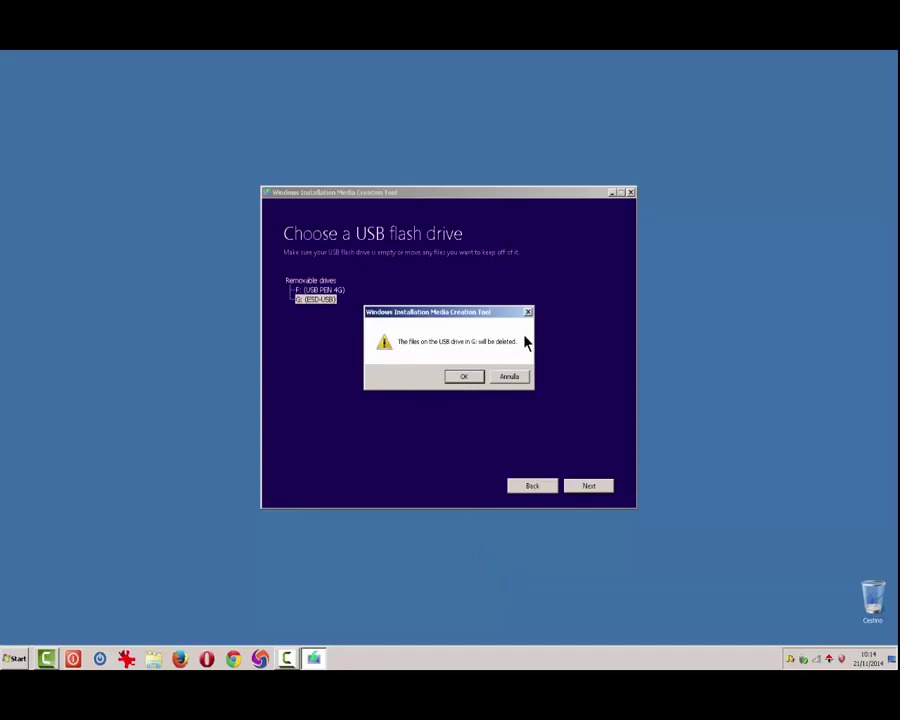
click(464, 377)
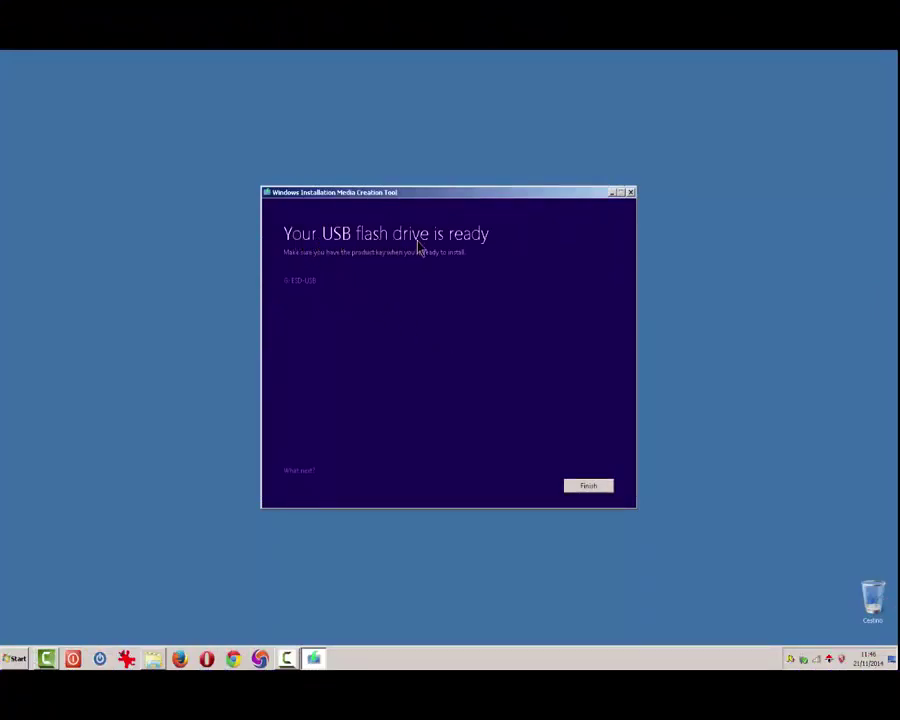
Check the files written to the ESD-USB (G:) drive, close its folder and finish the media creation tool
click(303, 283)
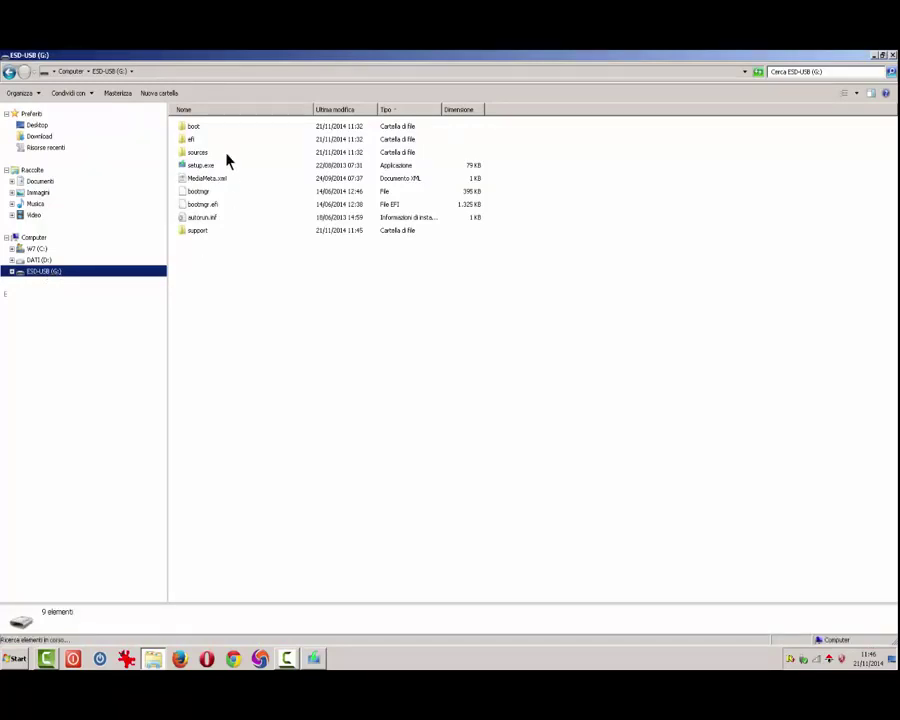
drag(210, 303, 192, 122)
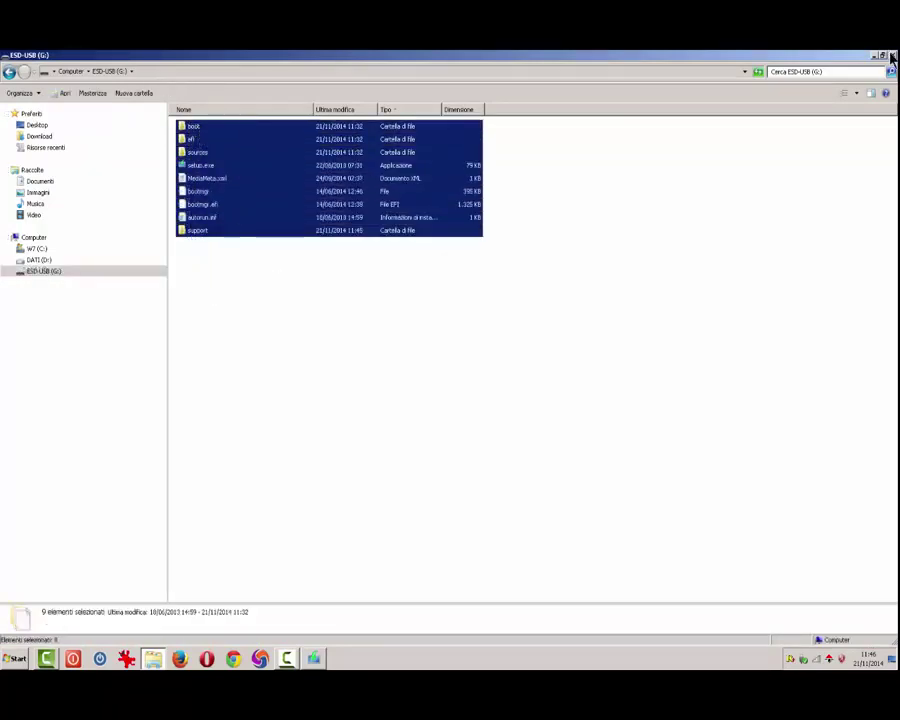
click(891, 56)
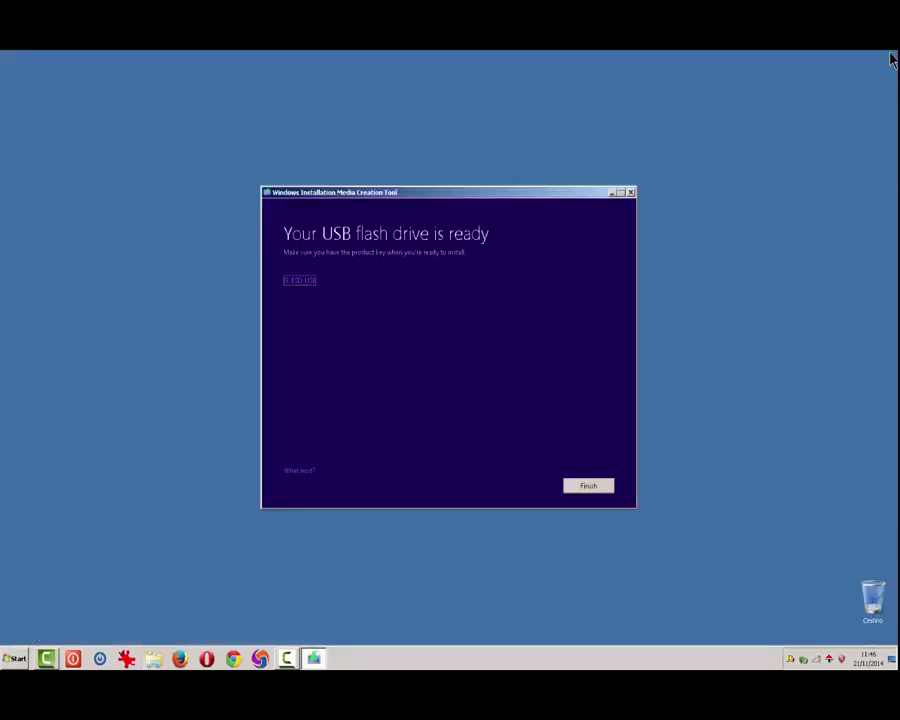
click(592, 486)
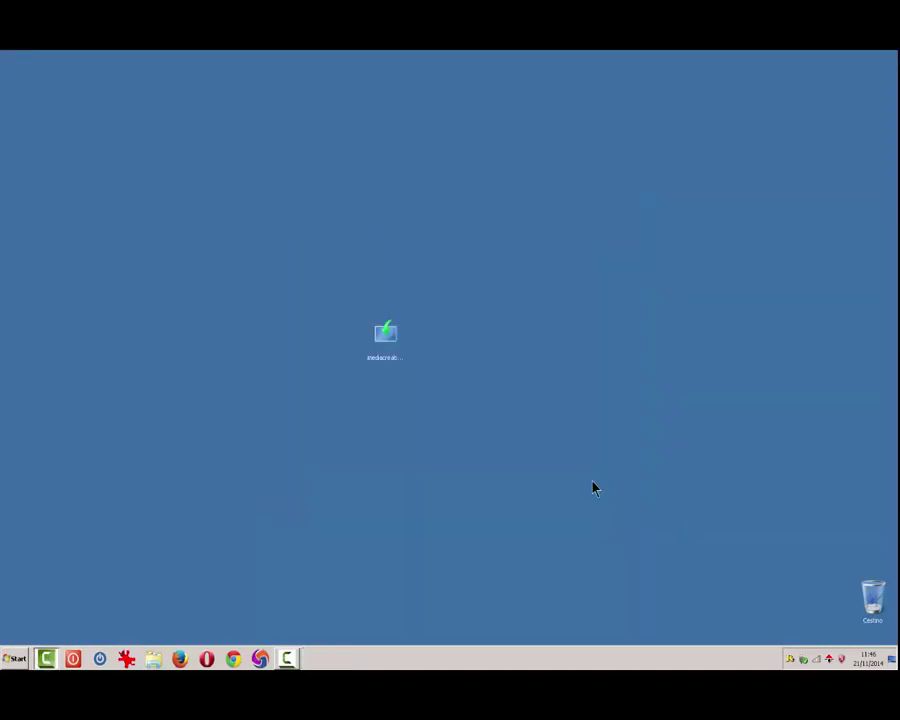